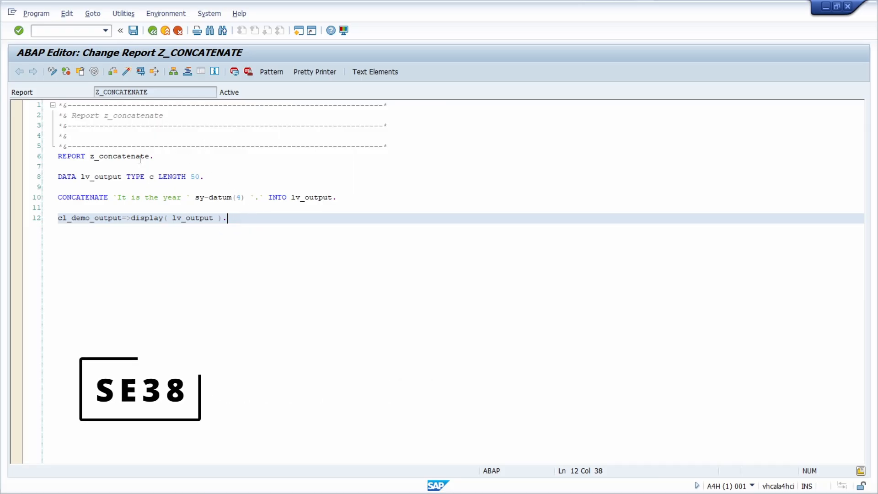
Review the CONCATENATE statement, highlighting `It is the year `, sy-datum(4), the period literal and target lv_output.
drag(90, 156, 150, 157)
click(237, 220)
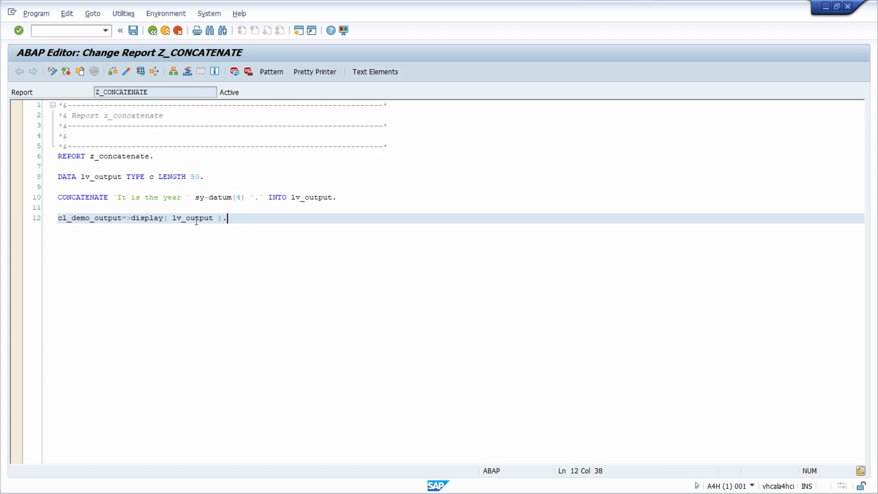
drag(205, 177, 58, 177)
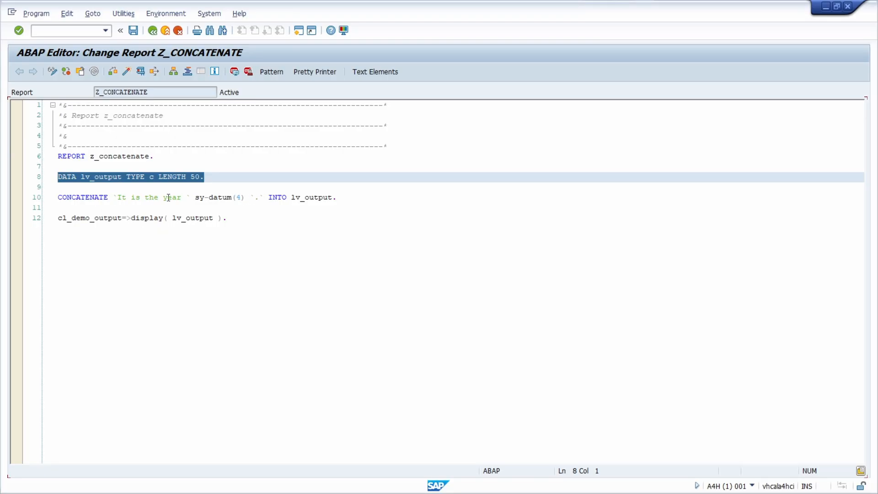
drag(113, 197, 246, 198)
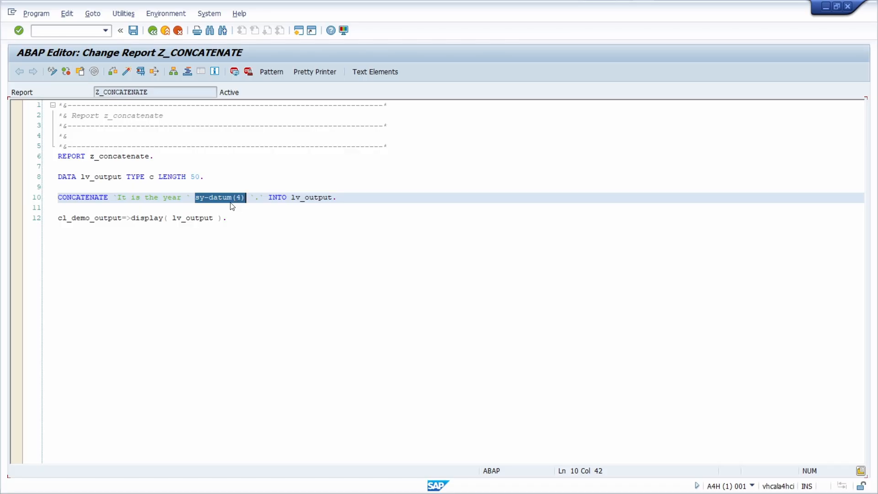
click(252, 198)
drag(251, 199, 264, 199)
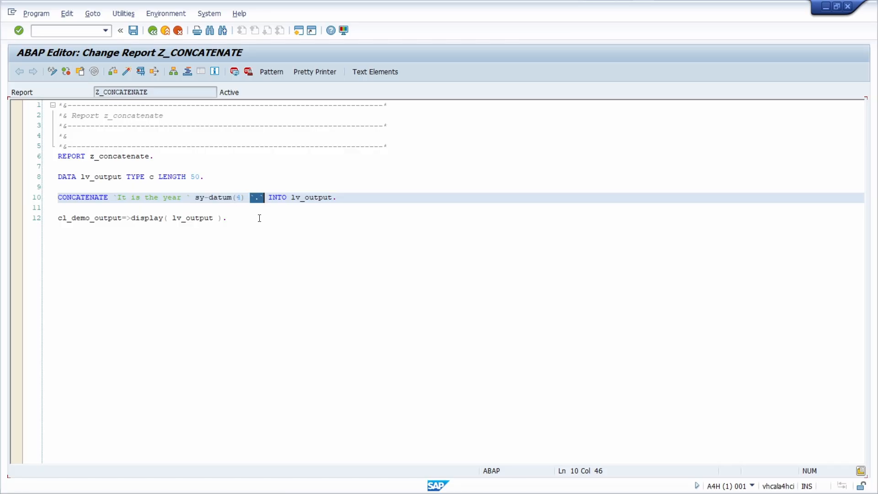
click(264, 198)
drag(265, 197, 29, 200)
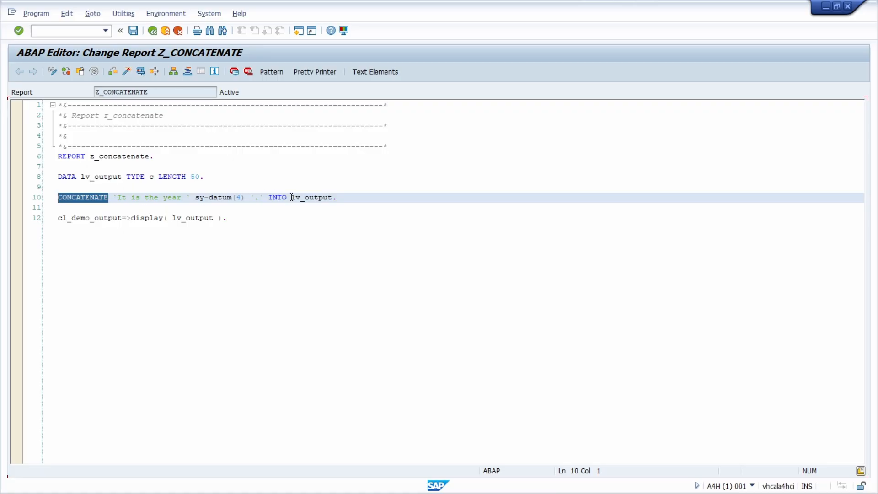
drag(291, 198, 335, 198)
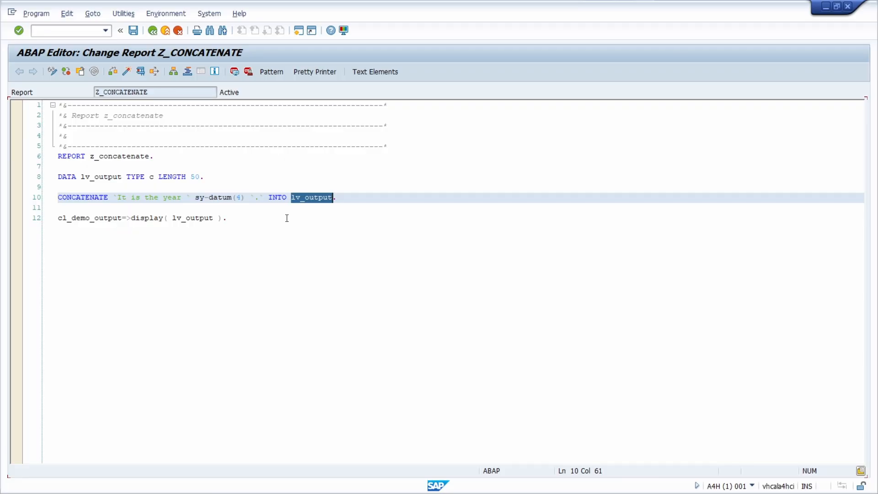
Review the cl_demo_output=>display( lv_output ) call, view the output sentence and return to the code.
drag(58, 219, 165, 218)
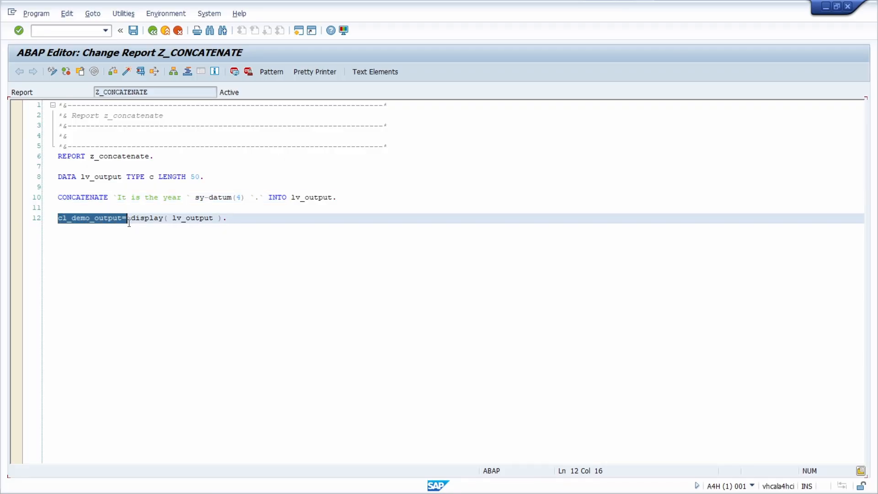
click(88, 217)
double_click(92, 218)
double_click(189, 220)
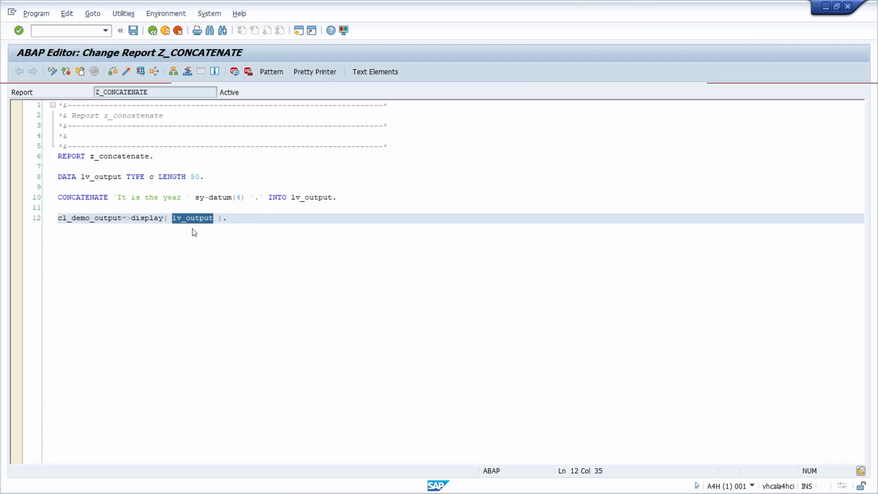
click(250, 220)
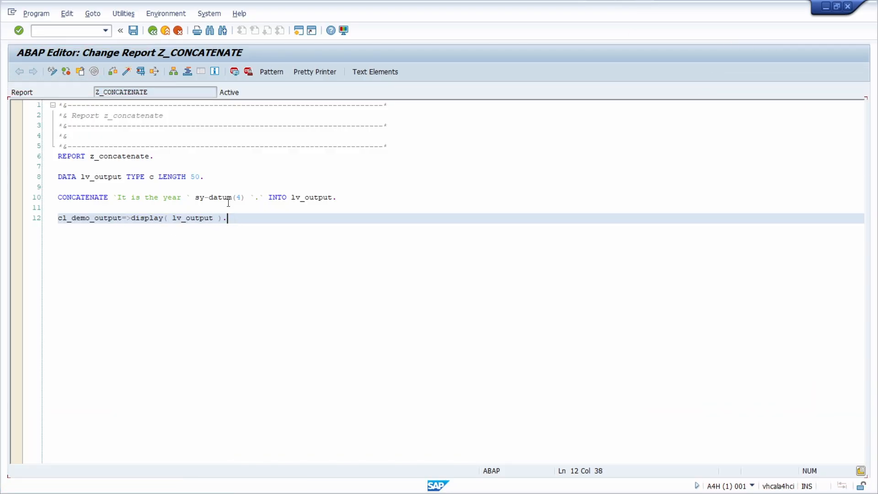
click(140, 71)
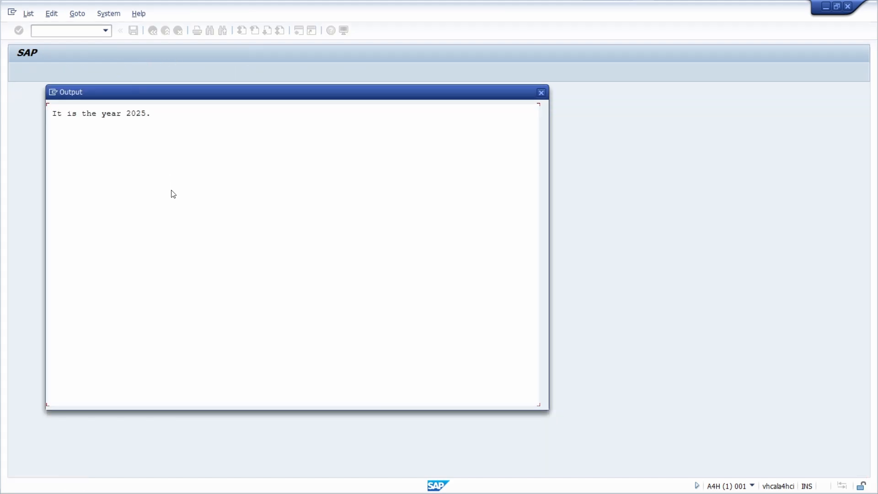
key(ctrl+a)
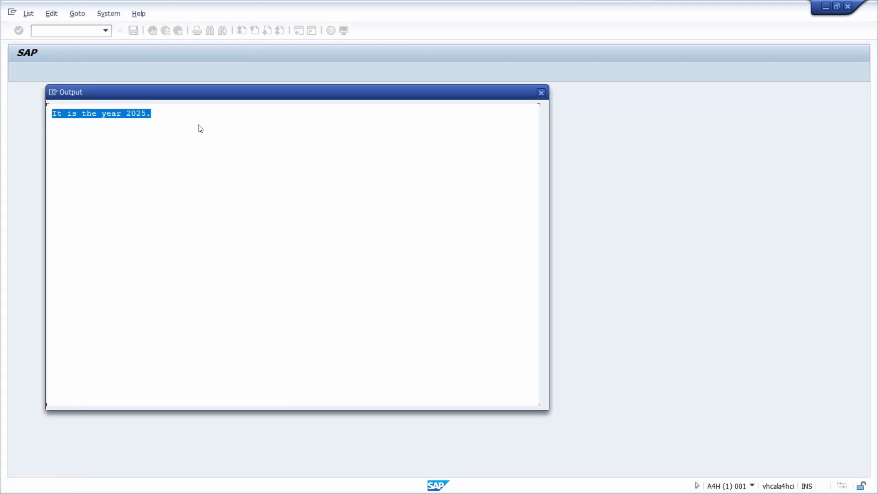
click(201, 129)
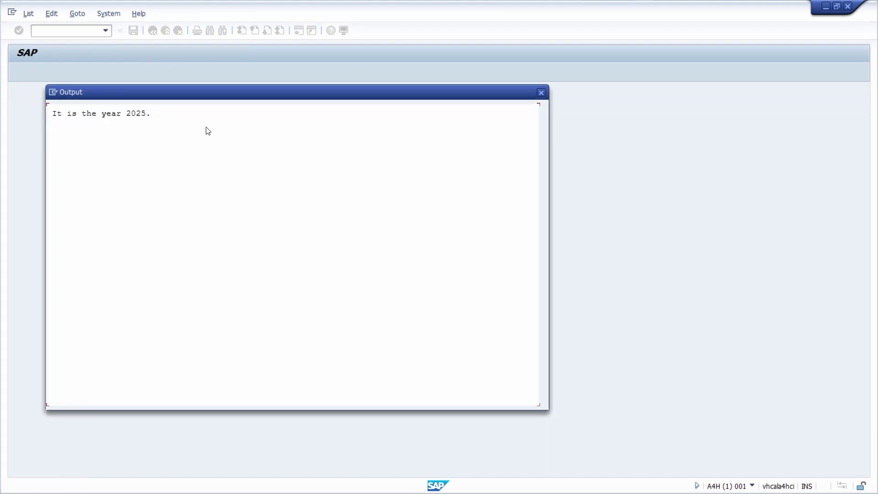
click(542, 93)
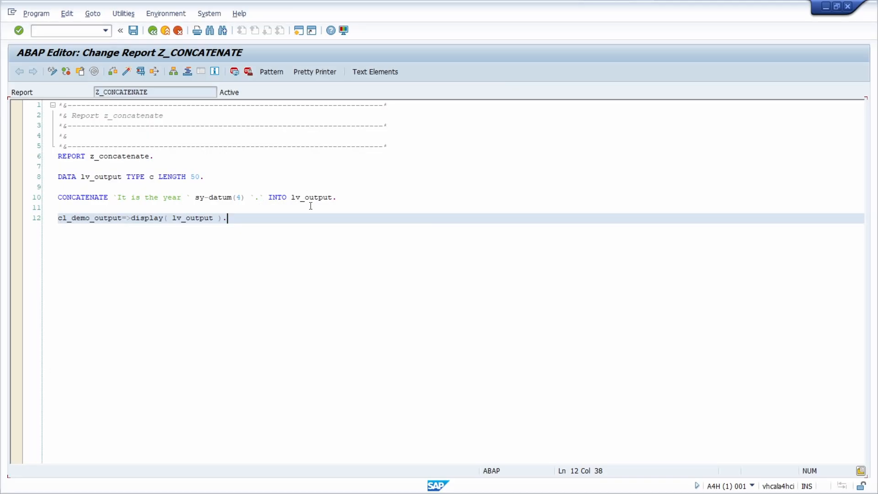
Comment out lines 8–12 and add blank lines below line 12.
drag(251, 216, 32, 186)
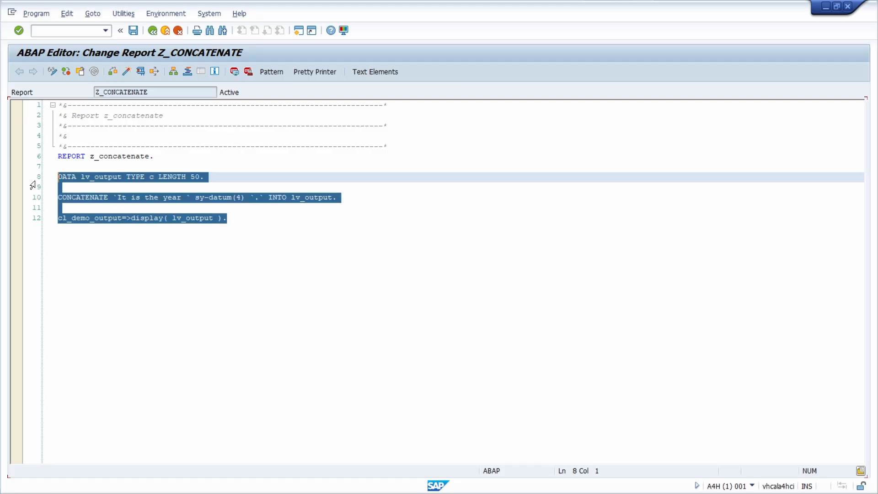
key(ctrl+less)
click(264, 222)
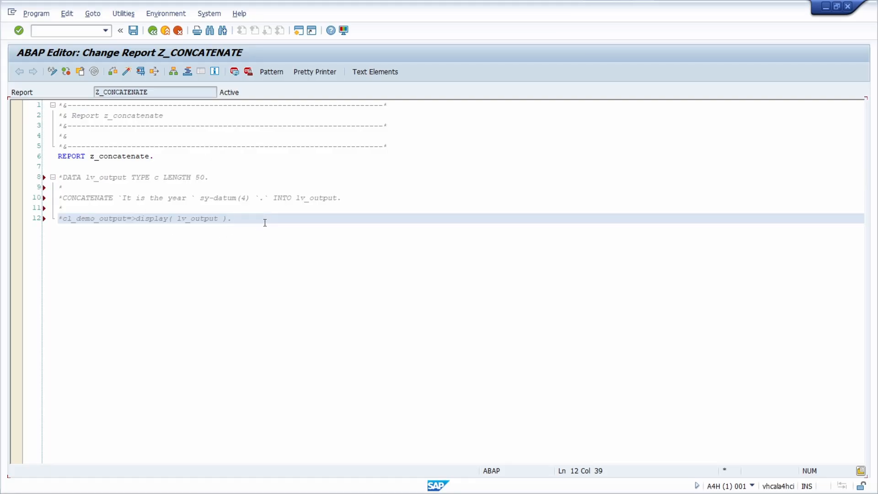
key(Return)
key(Return)
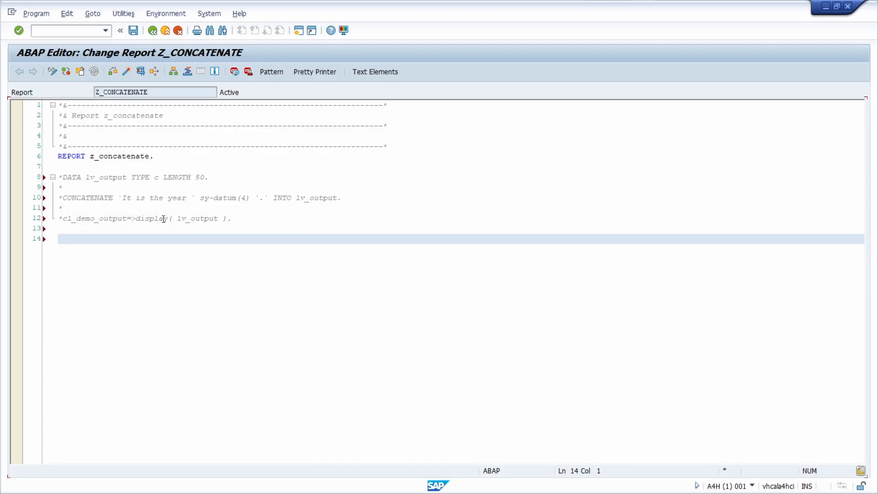
Copy the display call onto line 14 and uncomment it.
drag(243, 220, 43, 219)
key(ctrl+c)
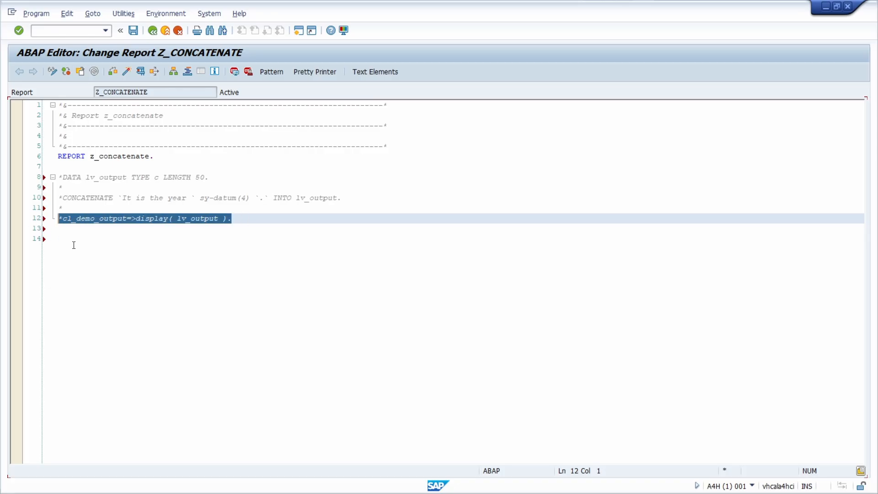
click(75, 245)
key(ctrl+v)
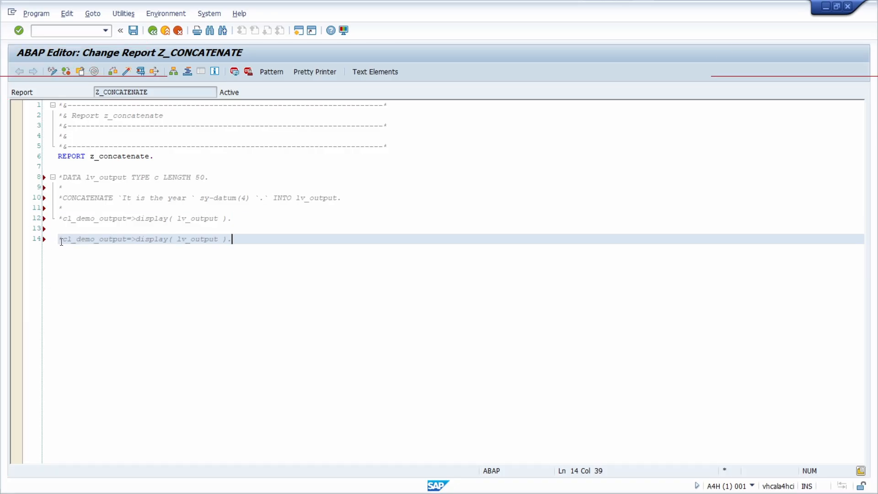
key(ctrl+shift+period)
click(121, 240)
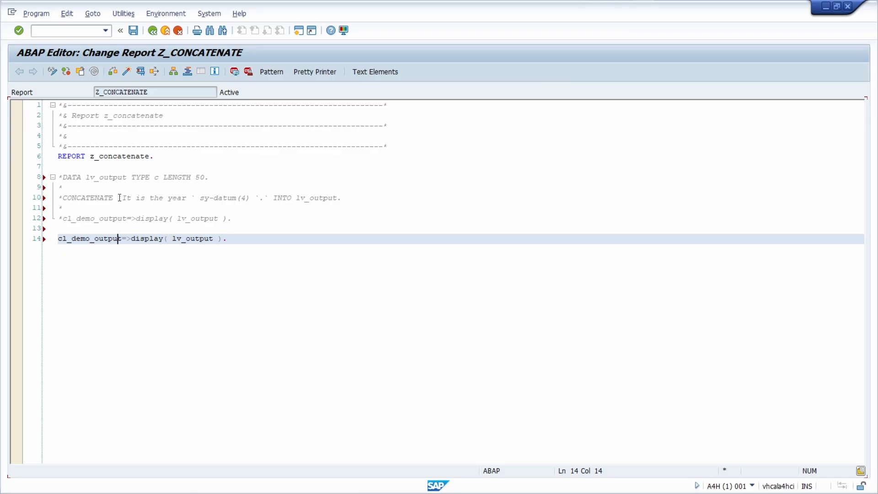
Replace lv_output in the new call with `It is the year ` && sy-datum(4) && `.`.
drag(118, 198, 268, 200)
key(ctrl+c)
double_click(187, 239)
key(ctrl+v)
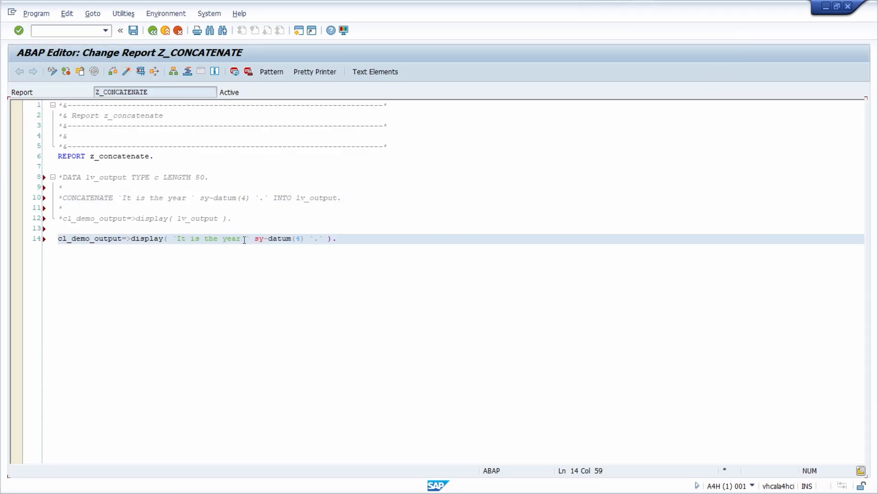
click(253, 240)
text(&&)
click(323, 240)
text(&&)
drag(172, 239, 351, 240)
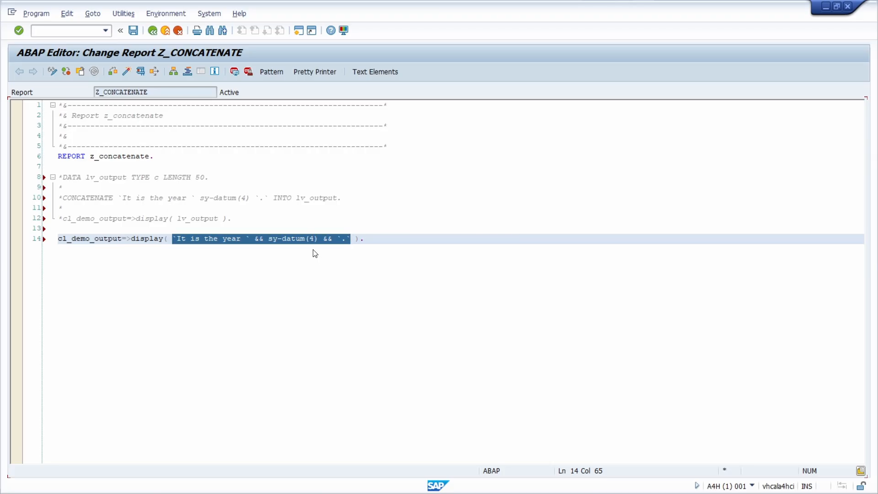
Pretty-print, check and activate Z_CONCATENATE, run it to show "It is the year 2025." and close the output.
click(383, 240)
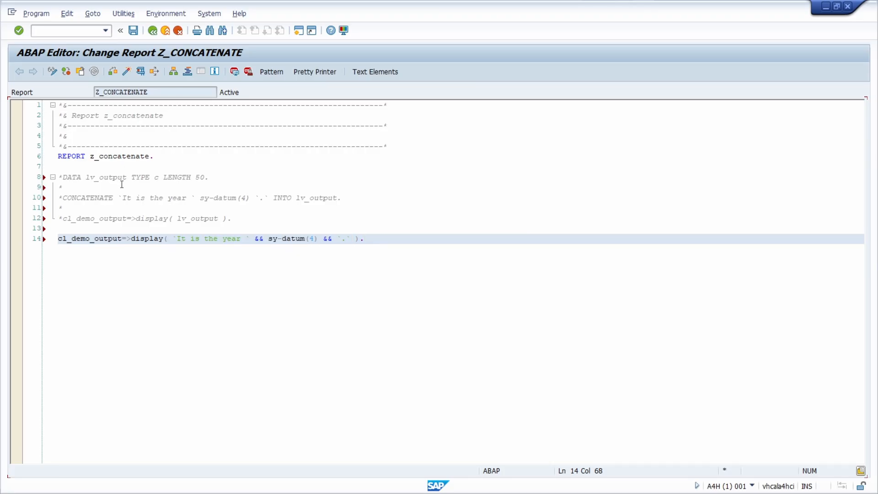
key(shift+F1)
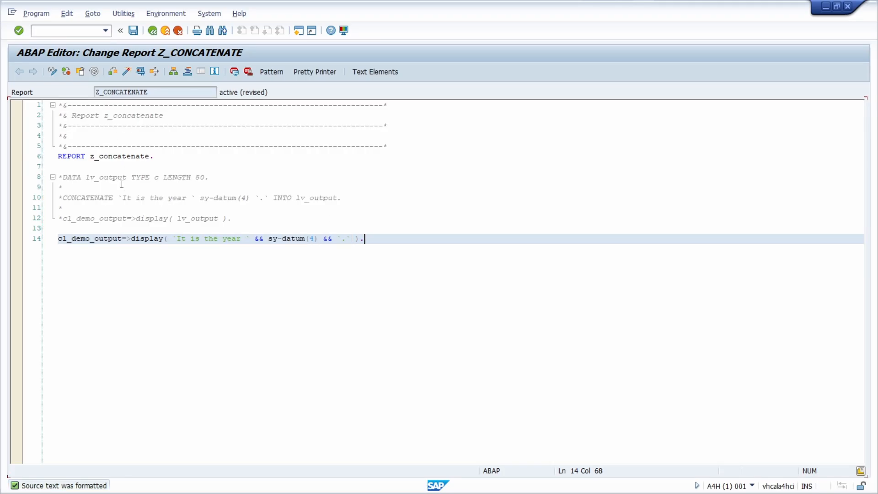
key(ctrl+F2)
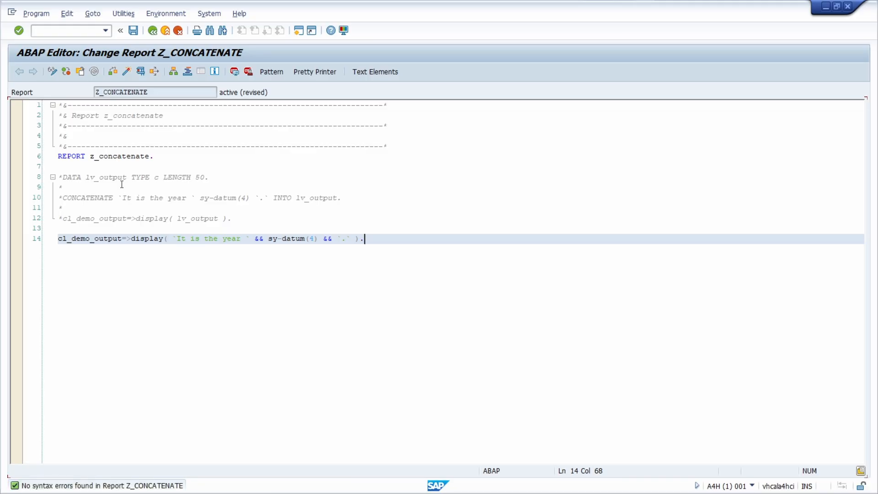
key(ctrl+F3)
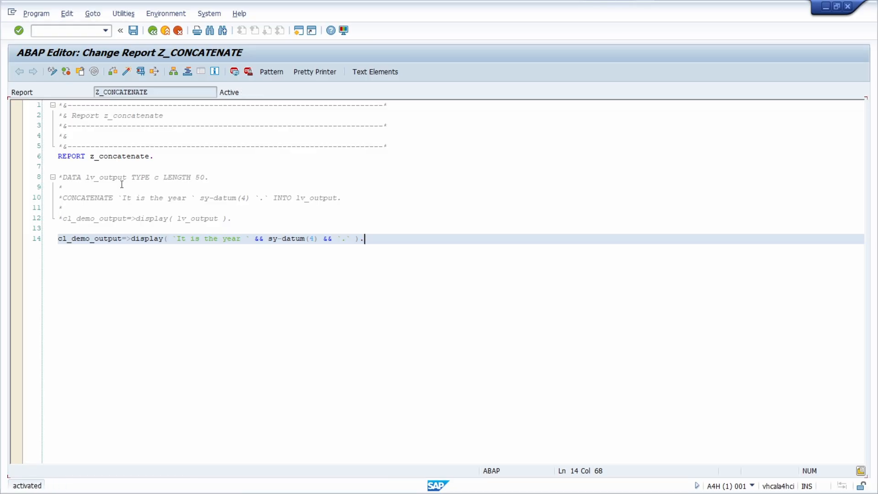
click(141, 75)
drag(183, 119, 50, 116)
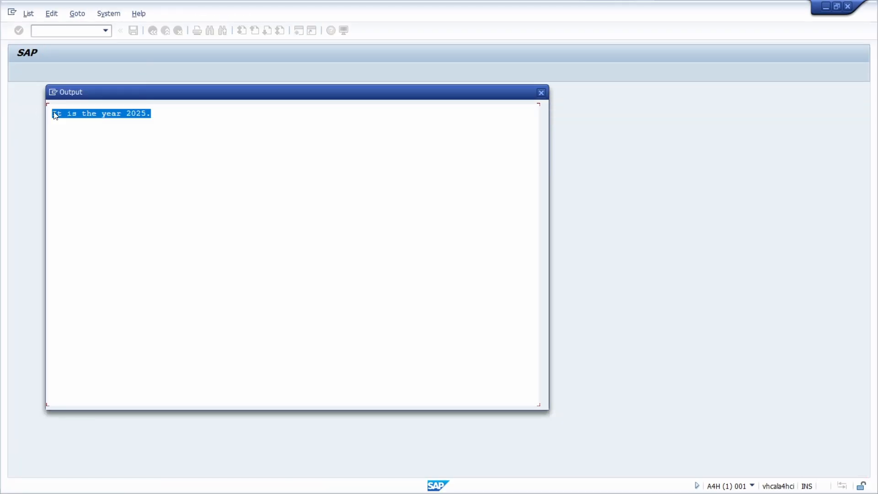
click(542, 92)
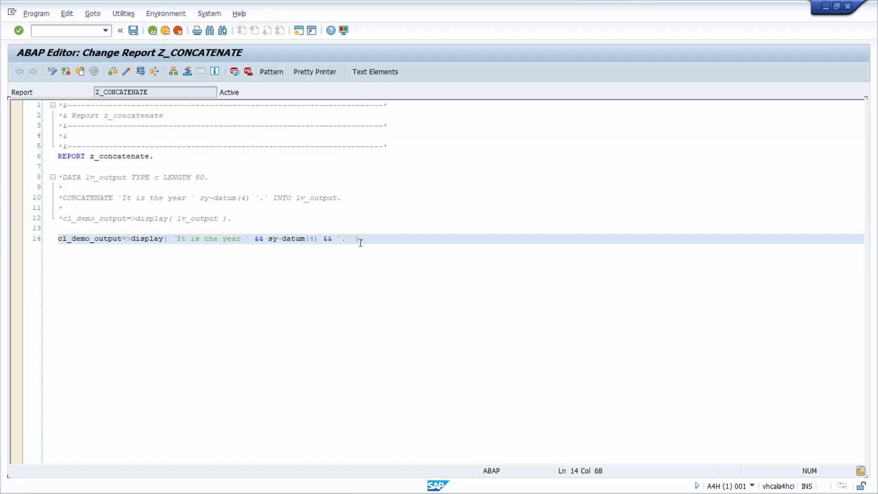
Comment out the && display statement on line 14 with Ctrl+<.
drag(355, 240, 173, 241)
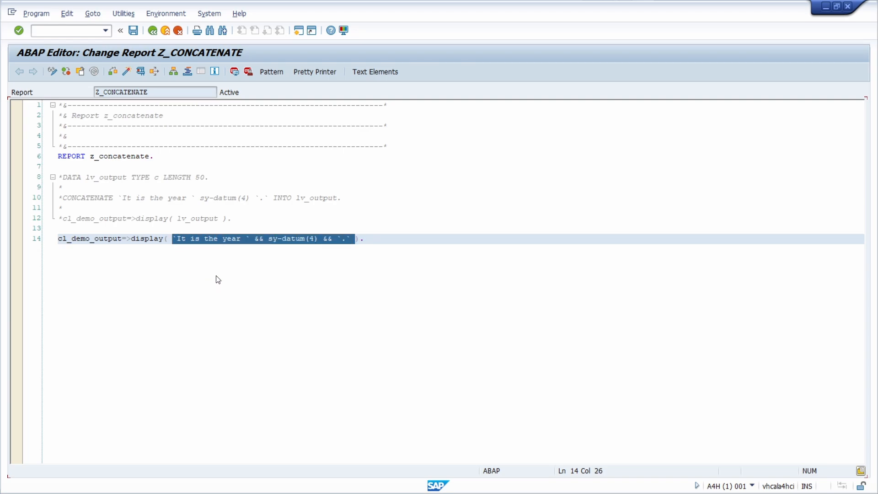
click(353, 245)
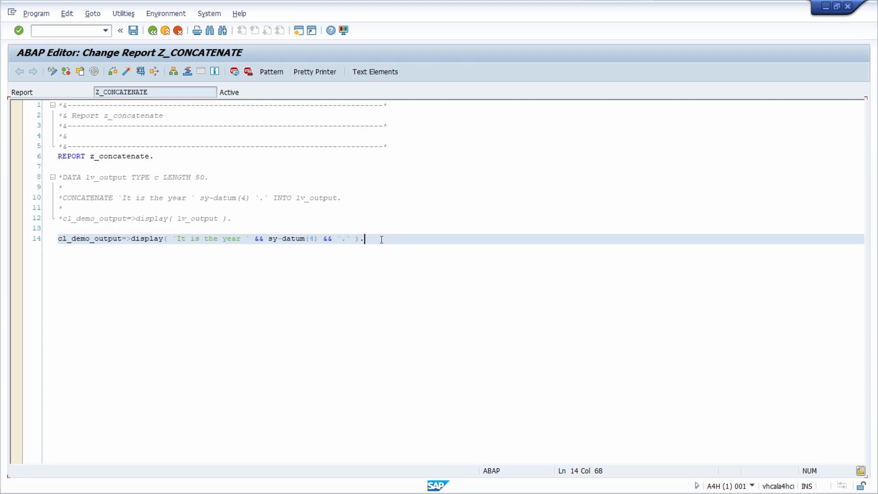
drag(378, 239, 51, 243)
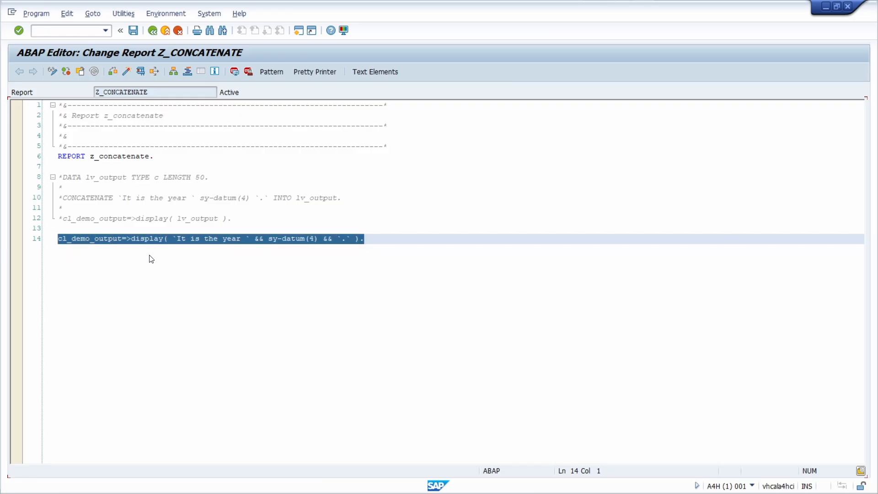
click(159, 242)
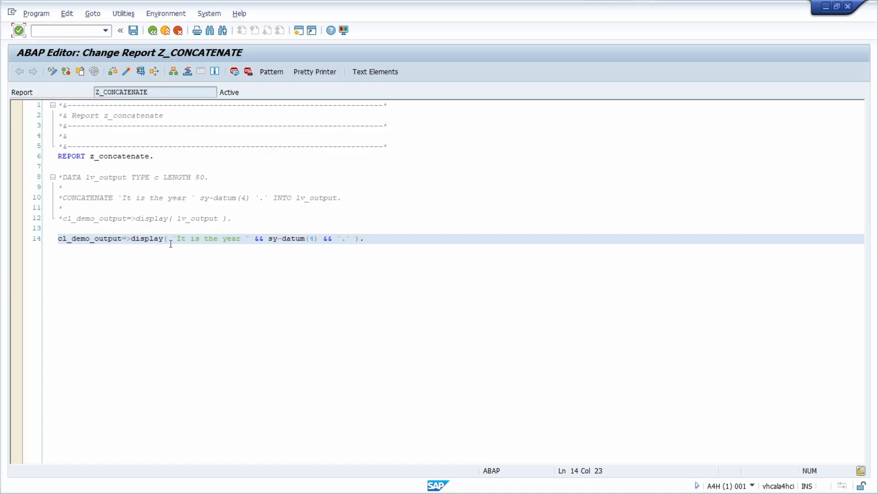
key(ctrl+less)
Add DATA lv_output2 TYPE c LENGTH 50. on line 16 below the commented code.
click(377, 243)
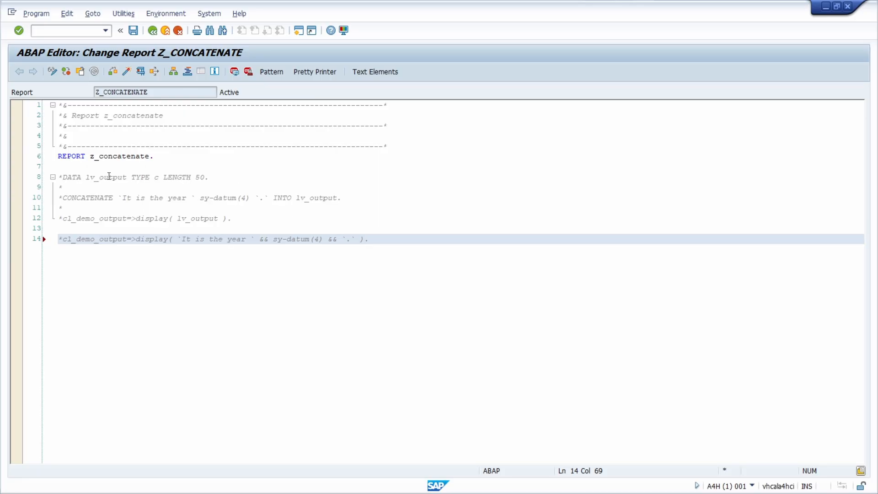
key(Return)
key(Return)
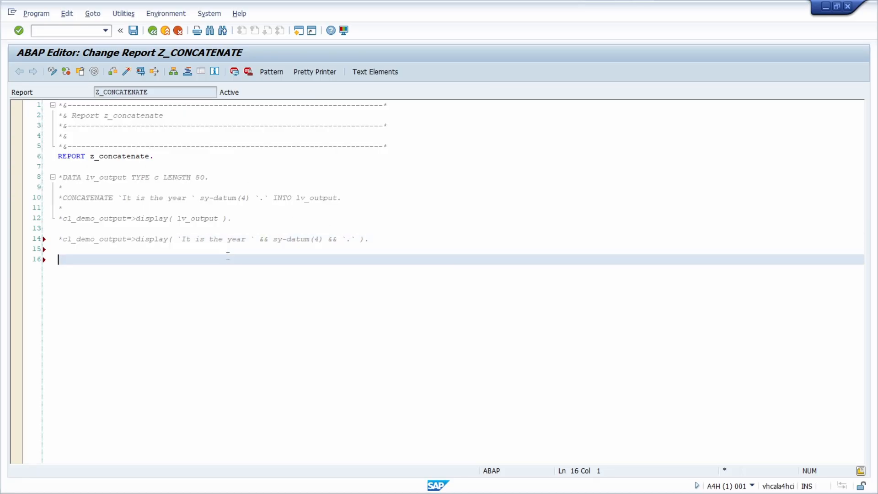
text(DATA )
text(lv_output2 type c length 50.)
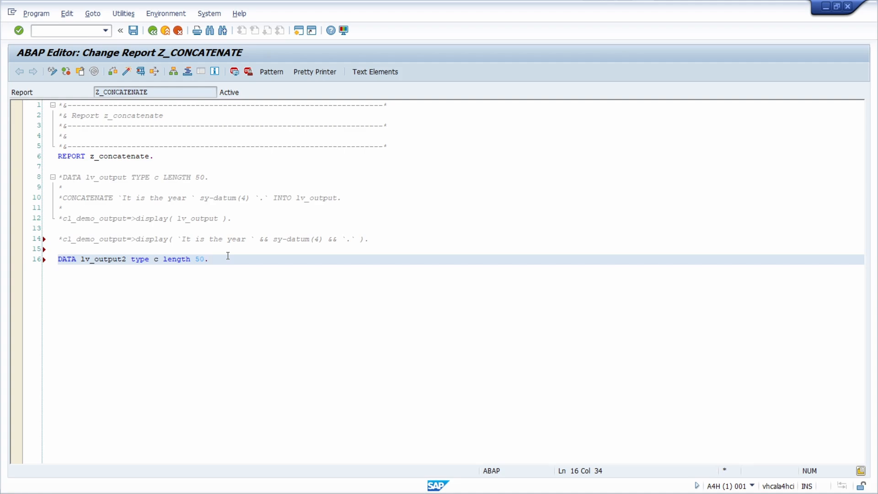
key(Return)
key(Return)
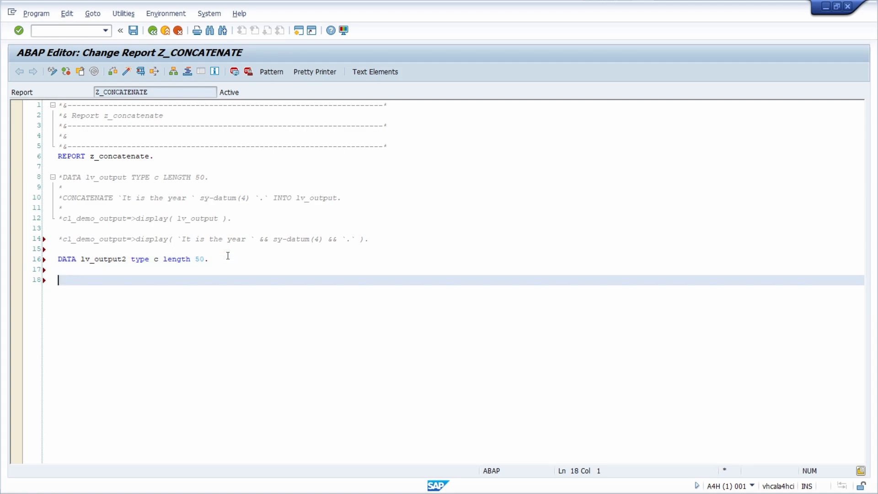
Assign lv_output2 = `Please subscribe this YouTube channel ERP UP.` on line 18.
double_click(99, 259)
key(ctrl+c)
click(96, 280)
key(ctrl+v)
text(=)
click(118, 198)
click(127, 287)
text(`)
text(This is)
key(BackSpace)
key(BackSpace)
key(BackSpace)
key(BackSpace)
key(BackSpace)
key(BackSpace)
text(Please subscribe this YouTube channel)
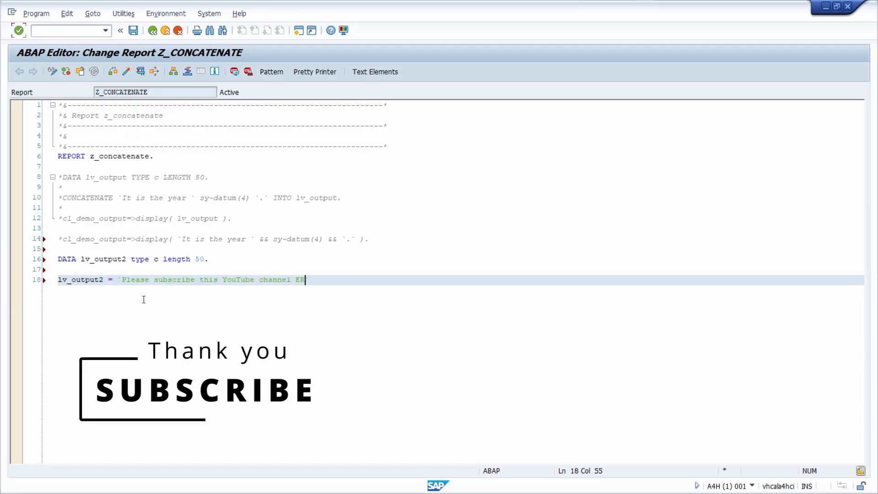
text(P UP.)
key(BackSpace)
text(')
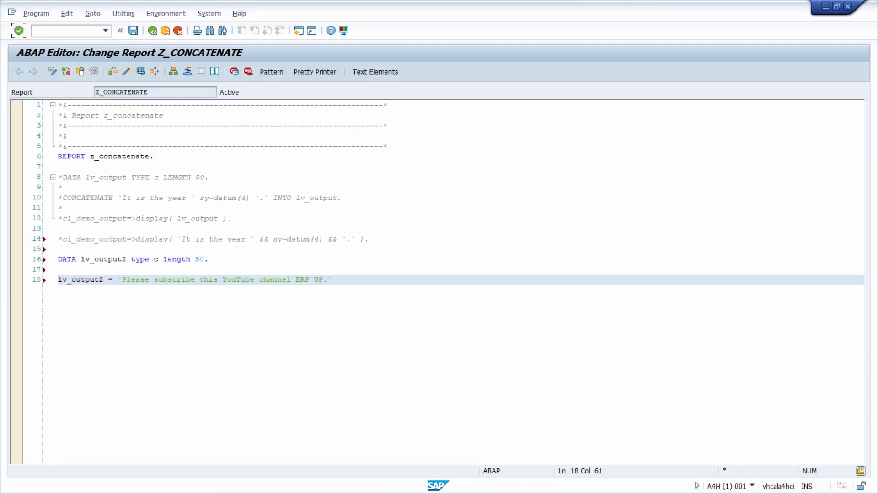
text(.)
Add blank lines after line 18, save the program and move to empty line 20.
key(Return)
key(Return)
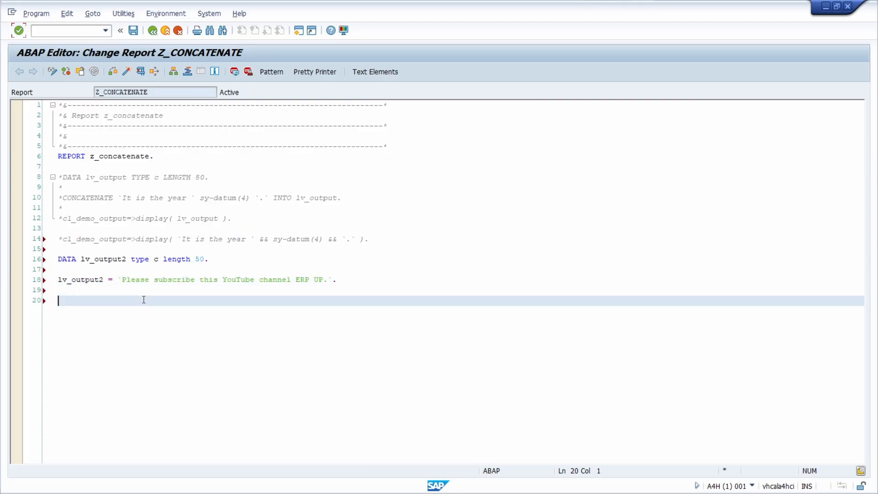
key(ctrl+s)
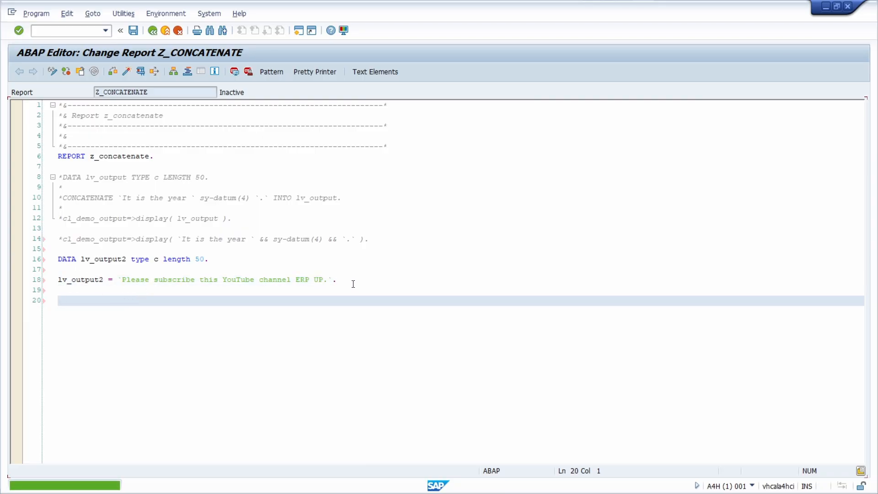
drag(351, 280, 118, 279)
click(117, 302)
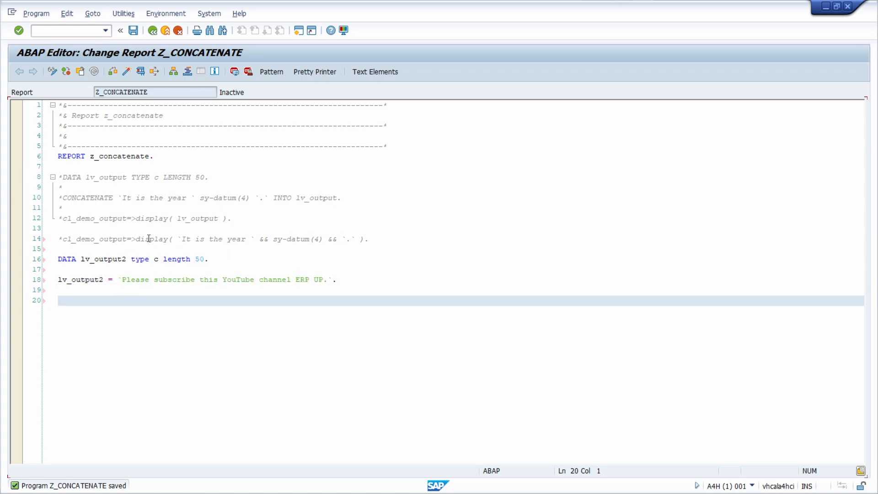
Copy the display call onto line 20, uncomment it and make its argument lv_output2.
drag(248, 224, 58, 220)
key(ctrl+c)
click(102, 322)
key(ctrl+v)
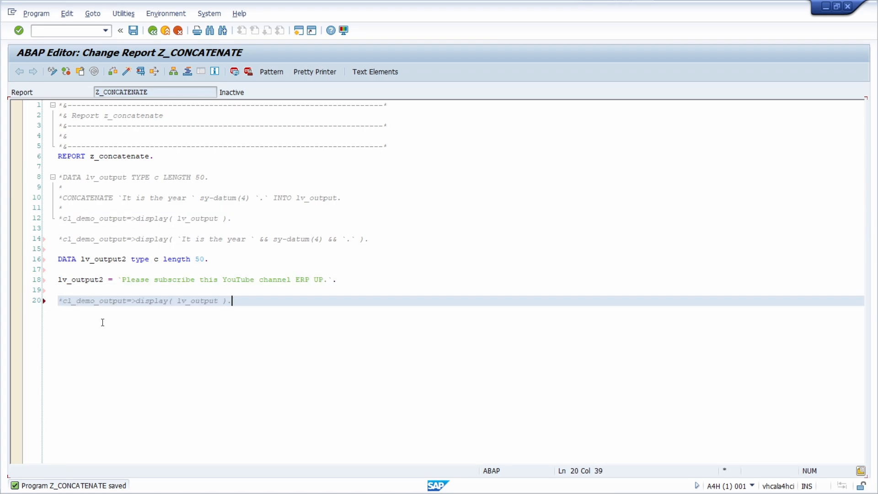
key(ctrl+less)
click(92, 301)
key(ctrl+greater)
key(ctrl+greater)
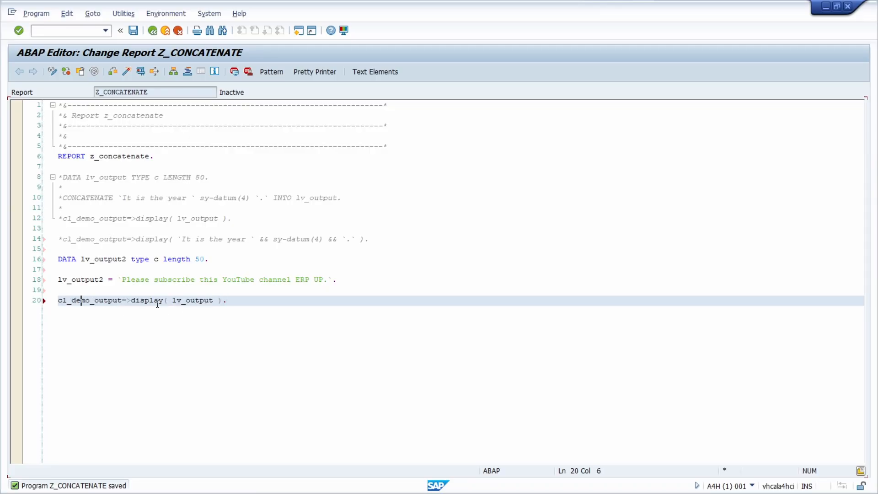
click(215, 300)
text(2)
Insert lv_output2 &&= `Thank you so much.` on line 20 above the display call.
click(350, 281)
key(Return)
key(Return)
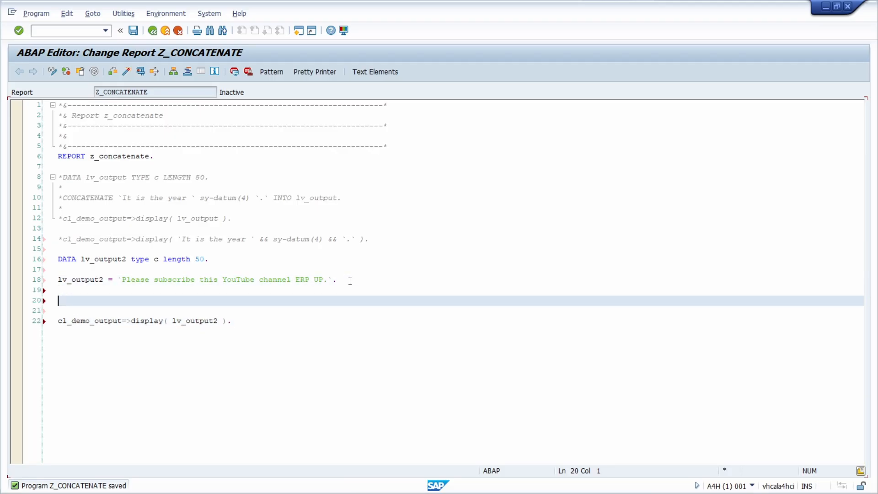
drag(58, 280, 104, 280)
key(ctrl+c)
click(93, 299)
key(ctrl+v)
text(&&=)
click(123, 279)
click(126, 300)
text(`)
text(`.)
key(Left)
key(Left)
text(Thank you so much.)
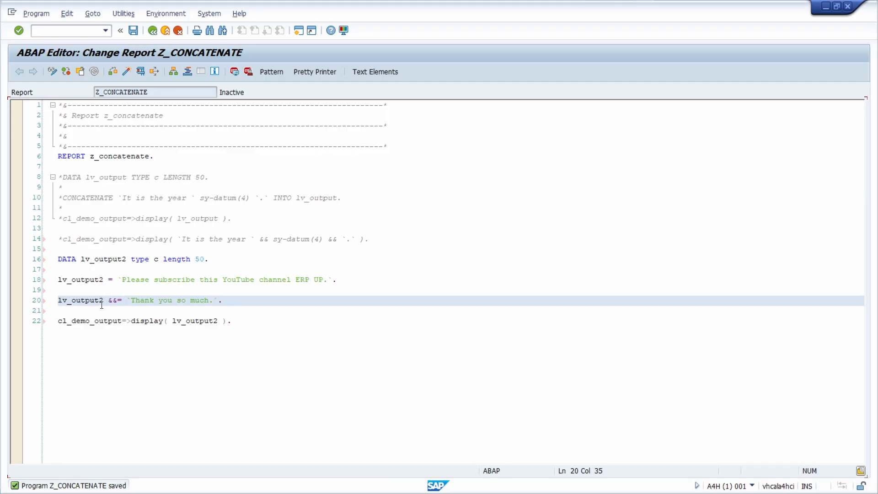
Pretty-print, activate and run the report, seeing output cut off after "…ERP UP.Thank".
click(237, 306)
key(shift+F1)
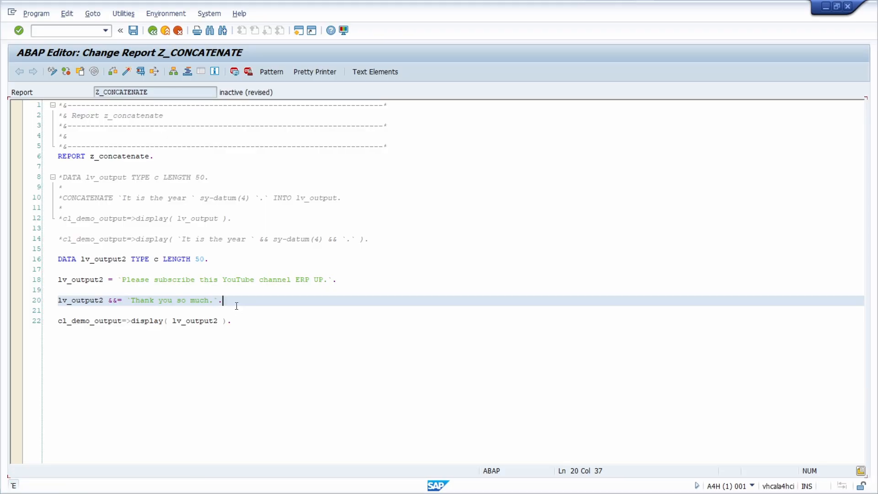
key(ctrl+F3)
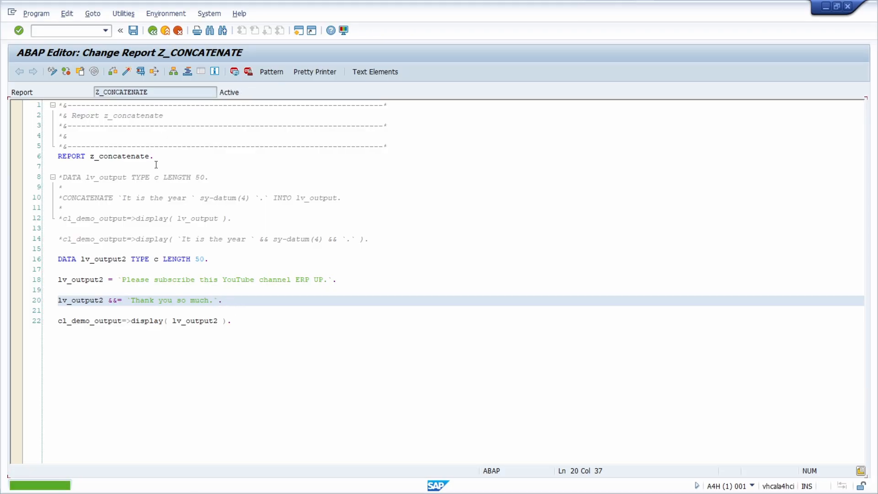
key(F8)
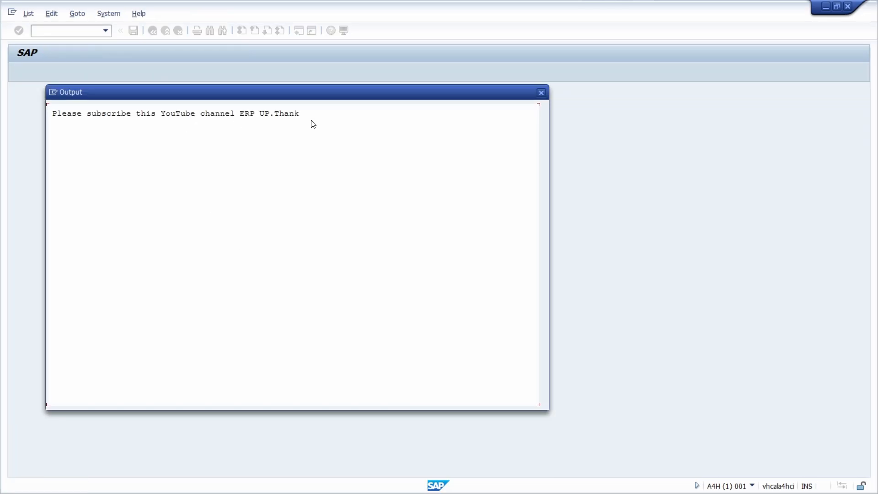
drag(299, 115, 62, 114)
click(306, 120)
Return to the code, change lv_output2's LENGTH 50 to 100 and save.
click(541, 93)
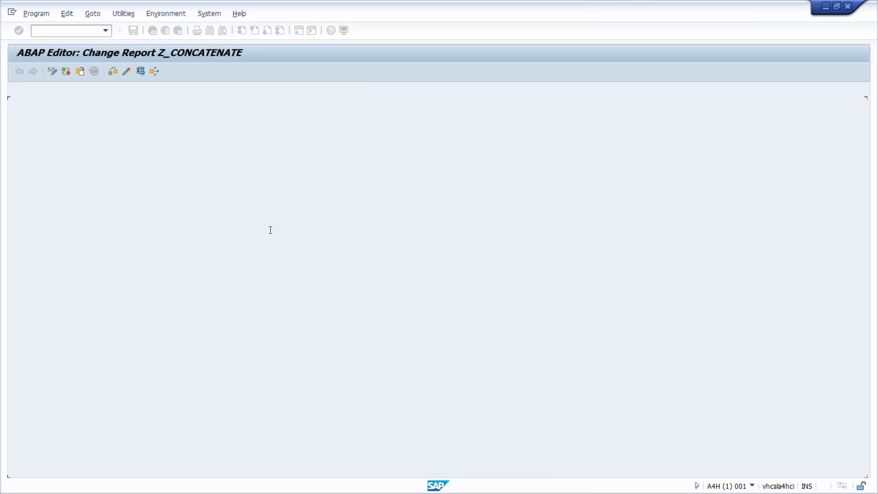
click(205, 258)
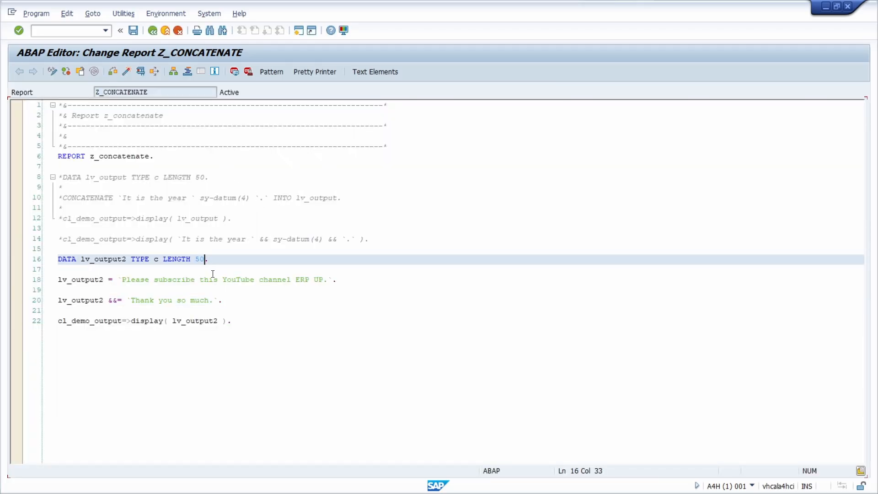
key(BackSpace)
key(BackSpace)
text(100)
key(ctrl+s)
Replace c LENGTH 100 with TYPE string for lv_output2 and save.
click(155, 259)
drag(155, 259, 209, 259)
text(string)
key(ctrl+s)
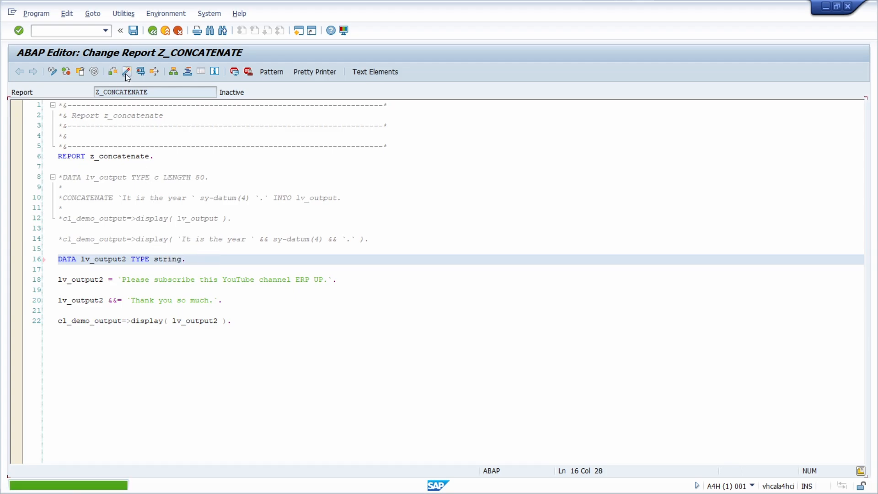
Activate and run the report, confirming the full sentence ending "Thank you so much.", then close the output.
click(128, 73)
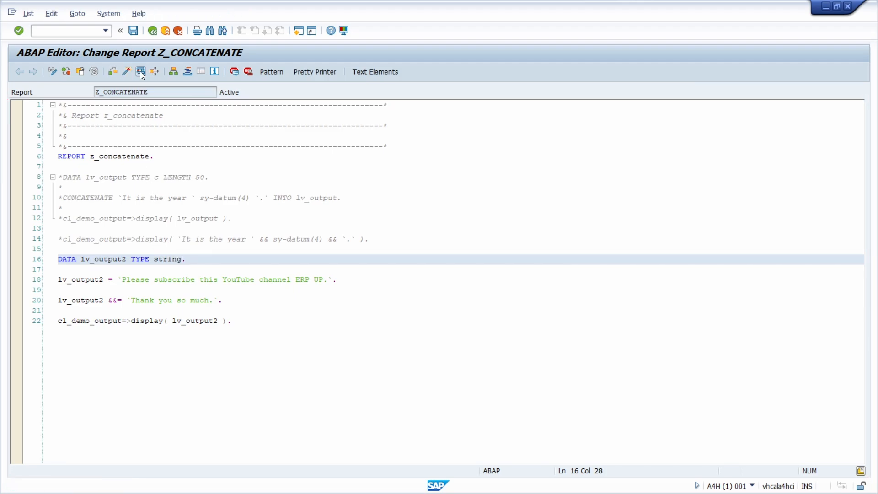
click(140, 72)
drag(389, 121, 56, 116)
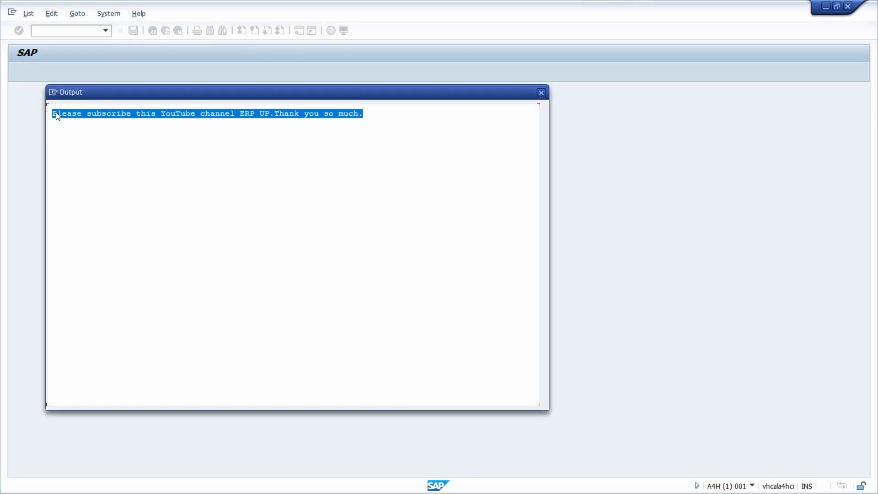
click(386, 121)
click(541, 92)
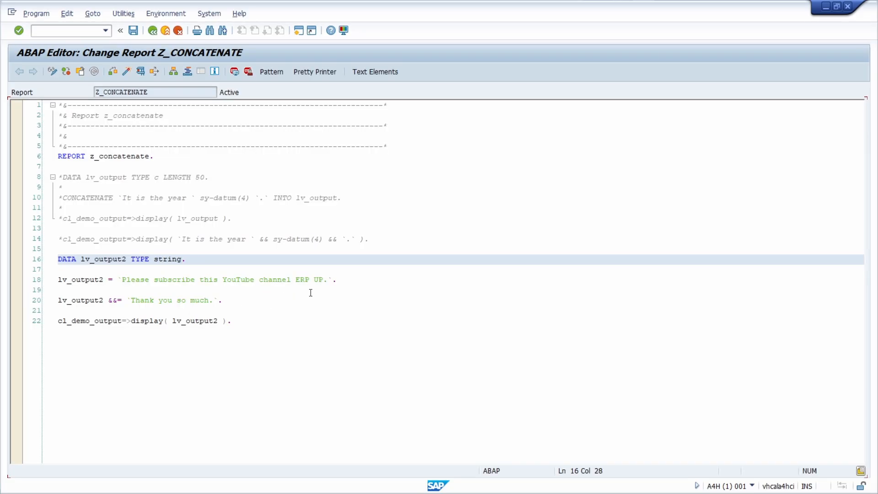
Add a space after UP. on line 18 and rewrite line 20 as lv_output2 = lv_output2 && the thank-you text; save.
click(327, 280)
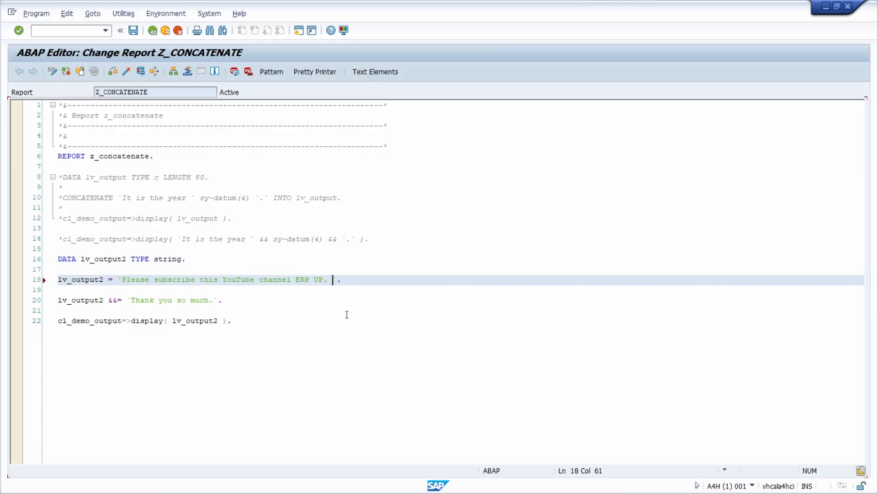
key(ctrl+s)
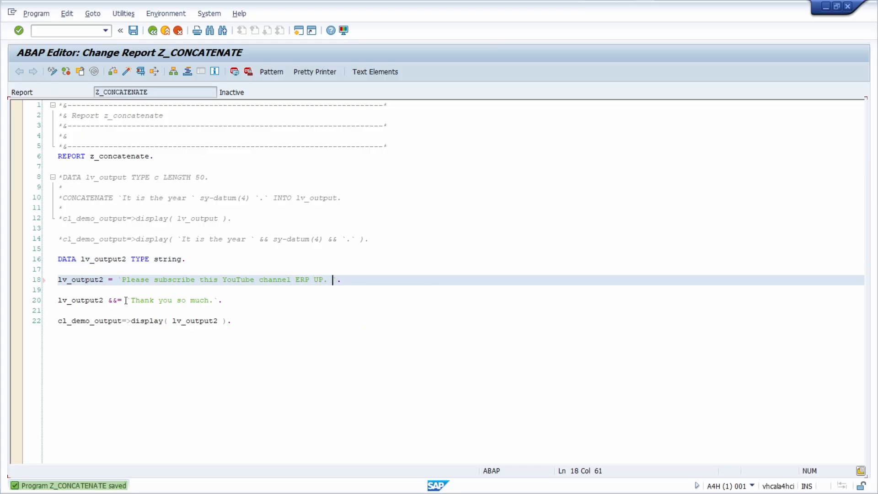
double_click(112, 300)
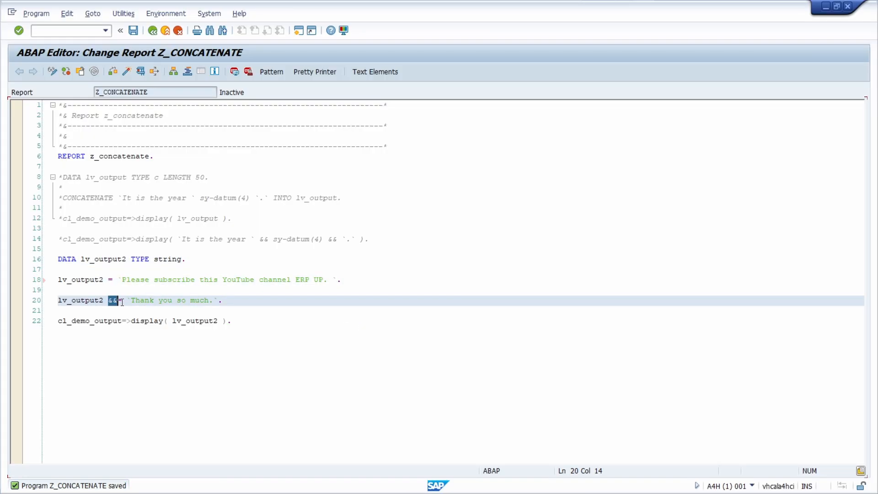
drag(125, 300, 108, 300)
double_click(117, 300)
key(Delete)
click(122, 303)
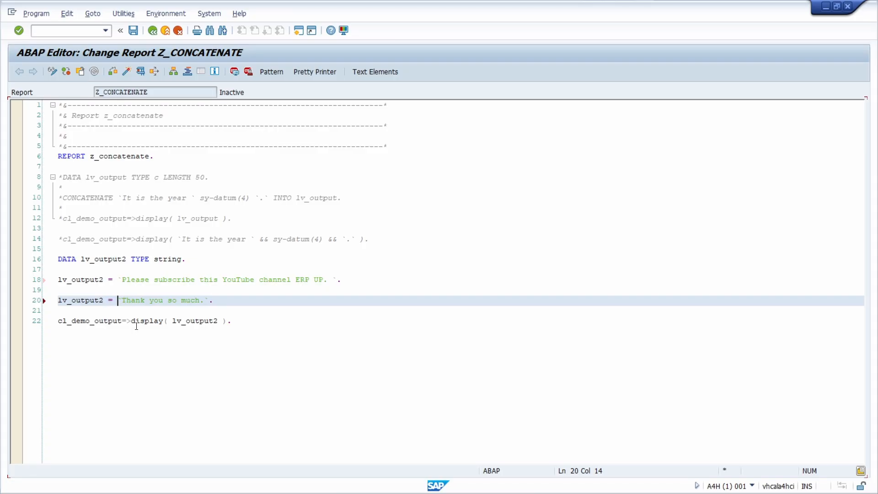
text(lv_output2)
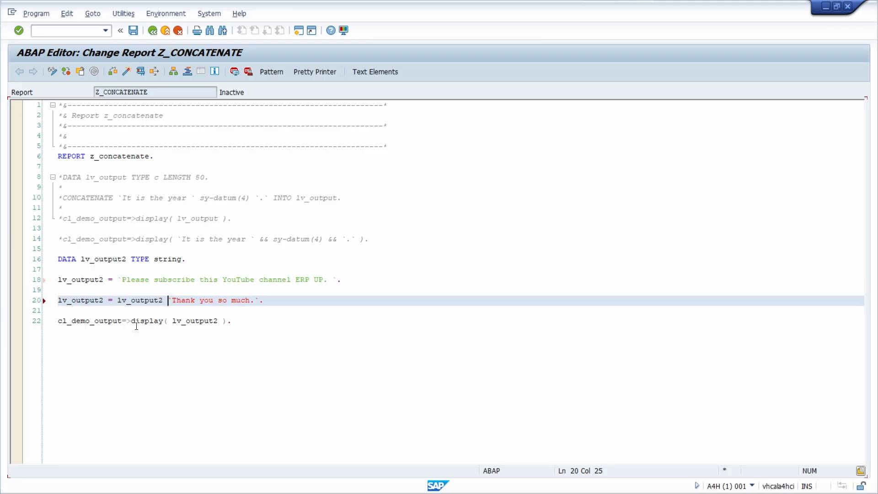
text( &&)
key(ctrl+s)
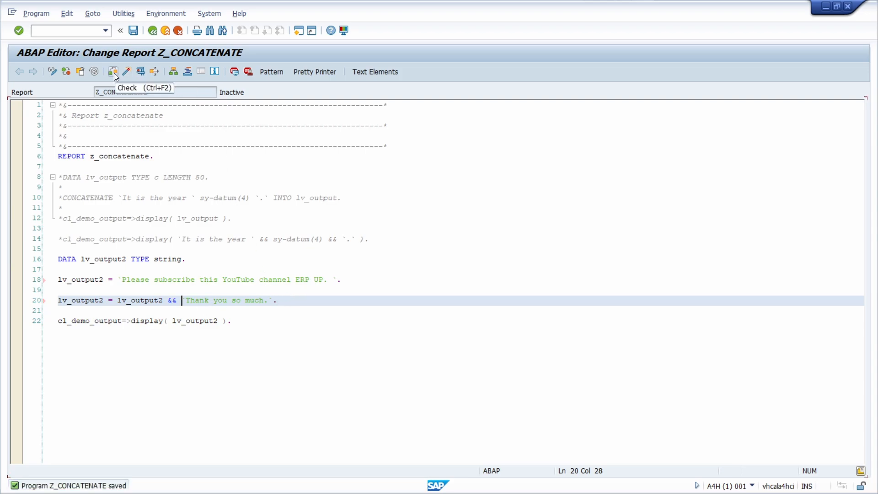
Activate and run the report, view the full output sentence and return to the code.
click(140, 72)
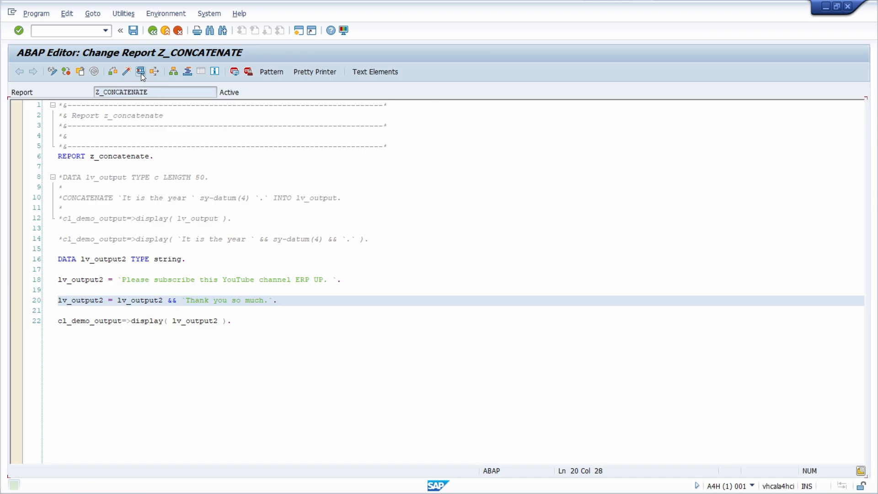
click(141, 74)
mouse_move(369, 114)
mouse_down()
mouse_move(87, 122)
mouse_move(142, 144)
mouse_up()
key(ctrl+c)
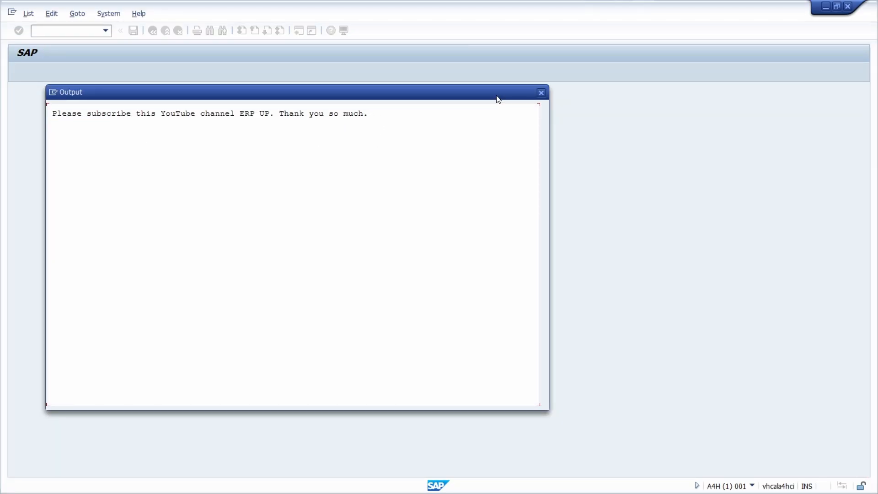
click(541, 92)
click(256, 322)
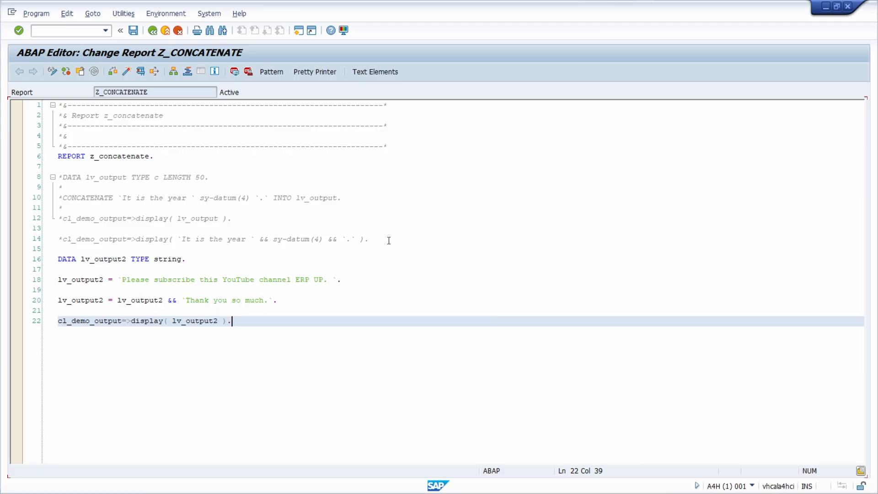
drag(390, 241, 43, 180)
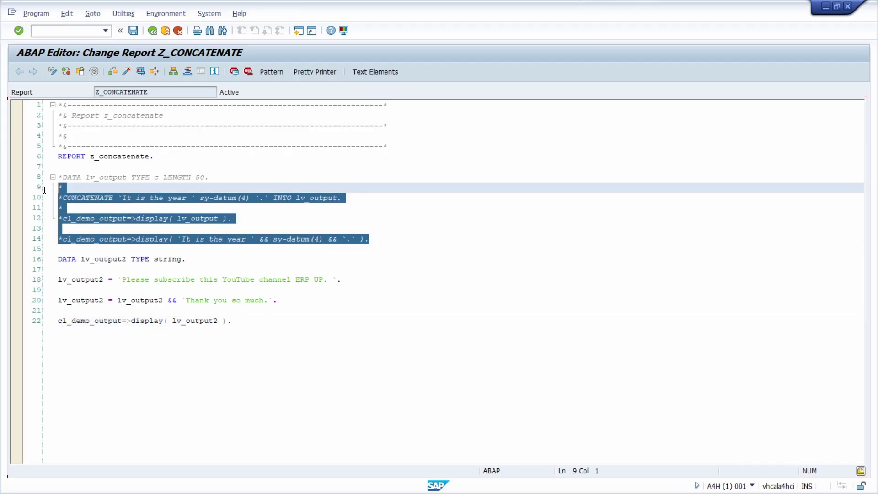
click(387, 239)
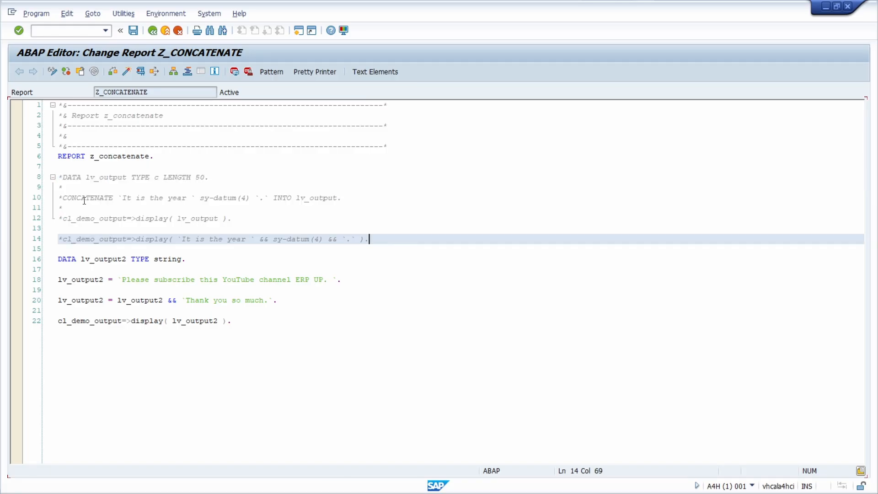
double_click(172, 300)
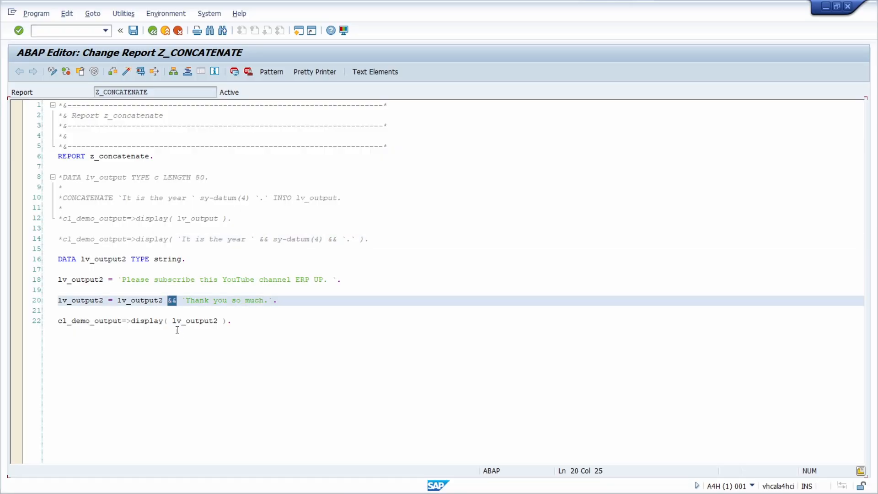
click(250, 325)
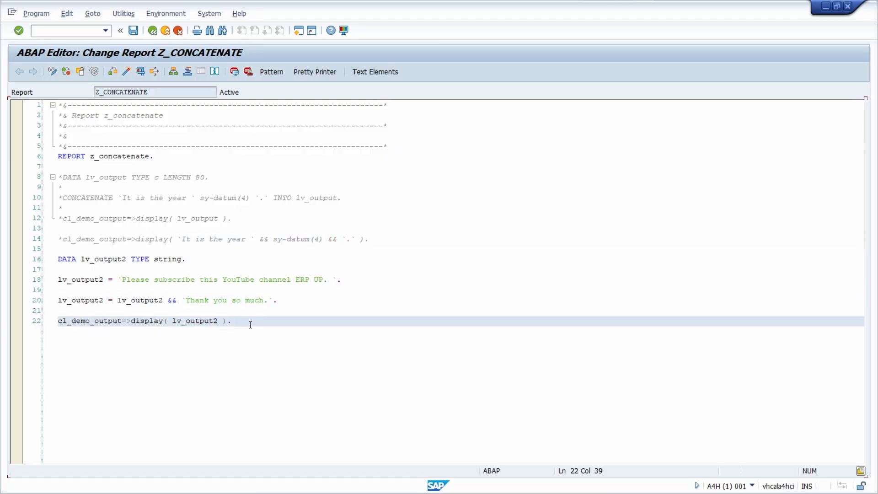